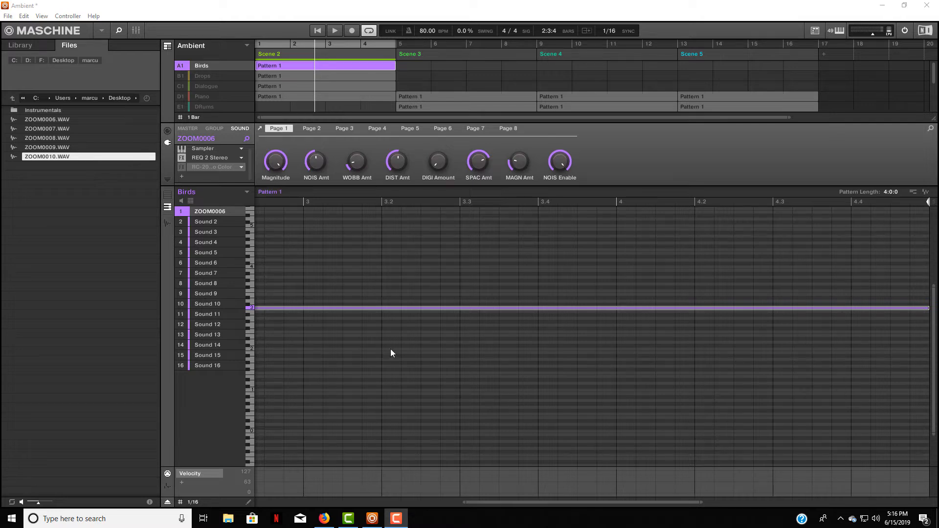
Check the Birds EQ, play the pattern from the start, then open RC-20 (Vinyl 1* preset).
double_click(204, 157)
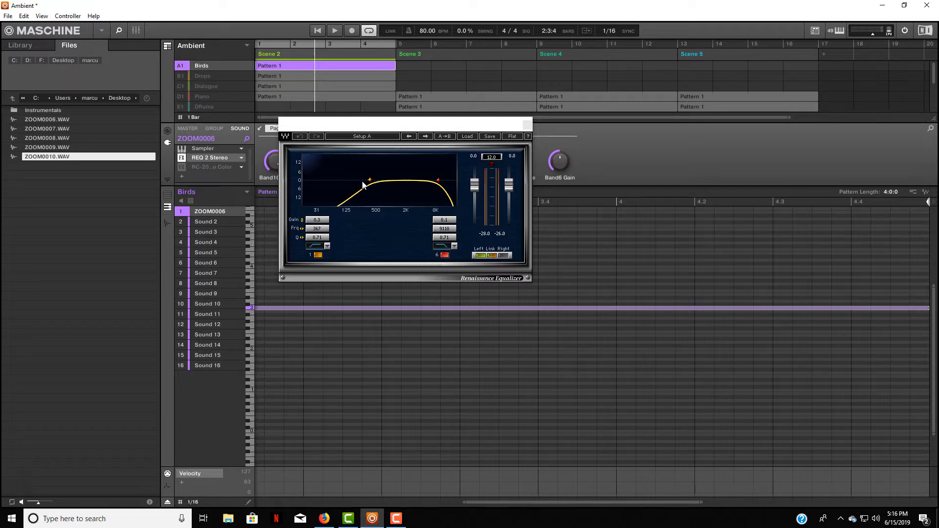
left_click(527, 124)
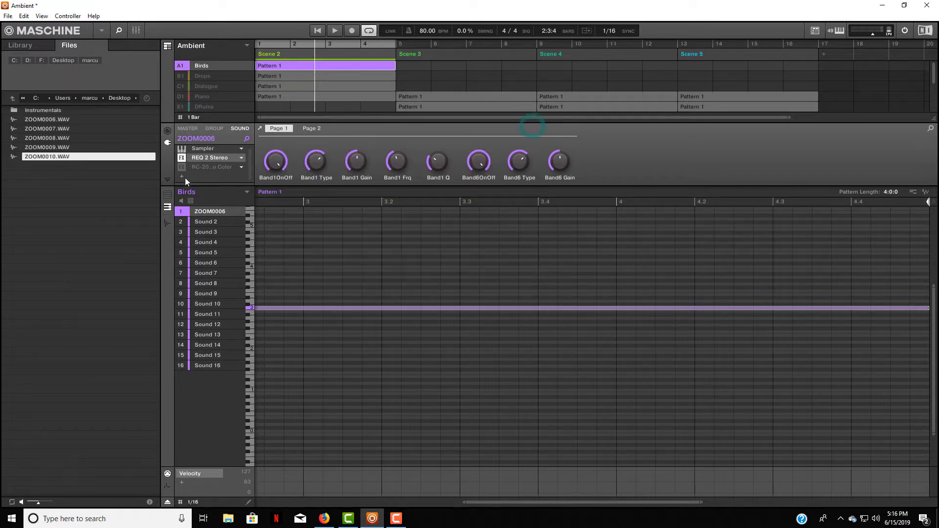
left_click(319, 31)
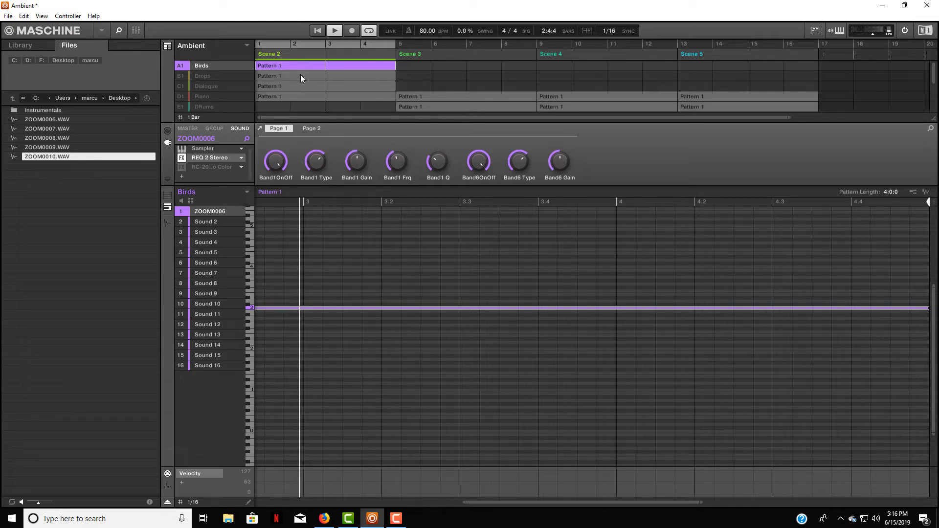
left_click(335, 31)
left_click(218, 166)
left_click_drag(462, 95, 432, 93)
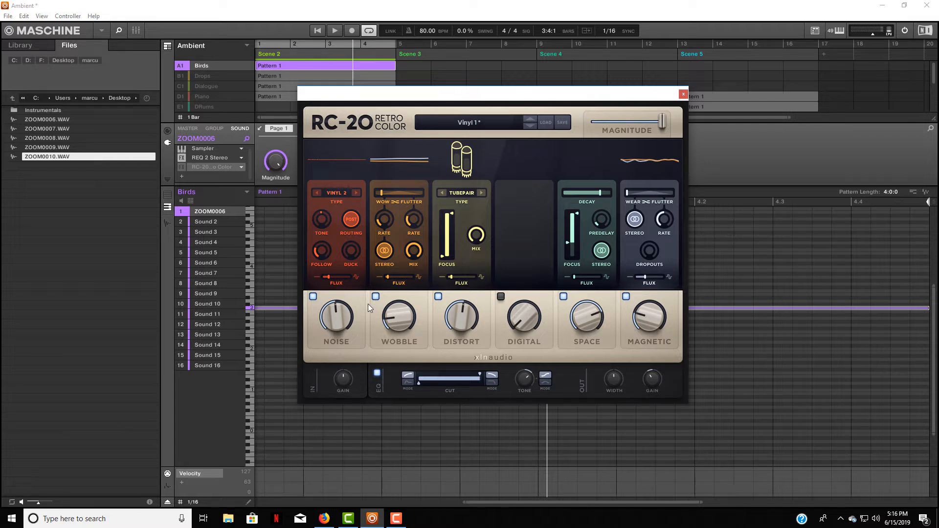
Enable RC-20 on Birds, compare it bypassed during playback, unmute Piano and restart.
left_click(184, 169)
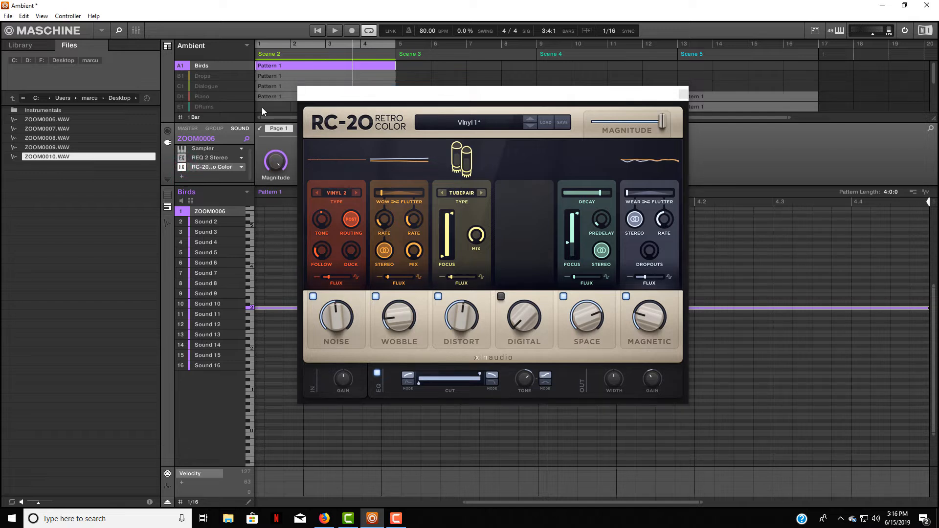
key("space")
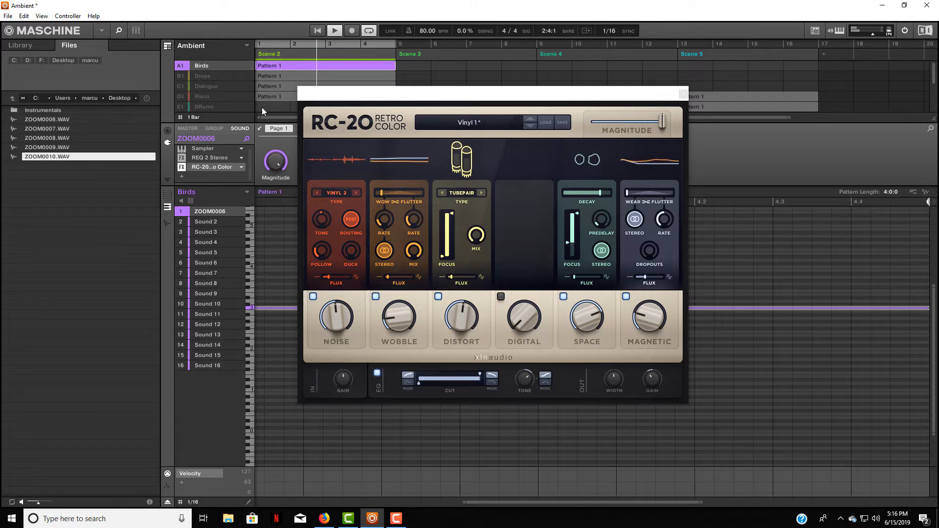
left_click(182, 168)
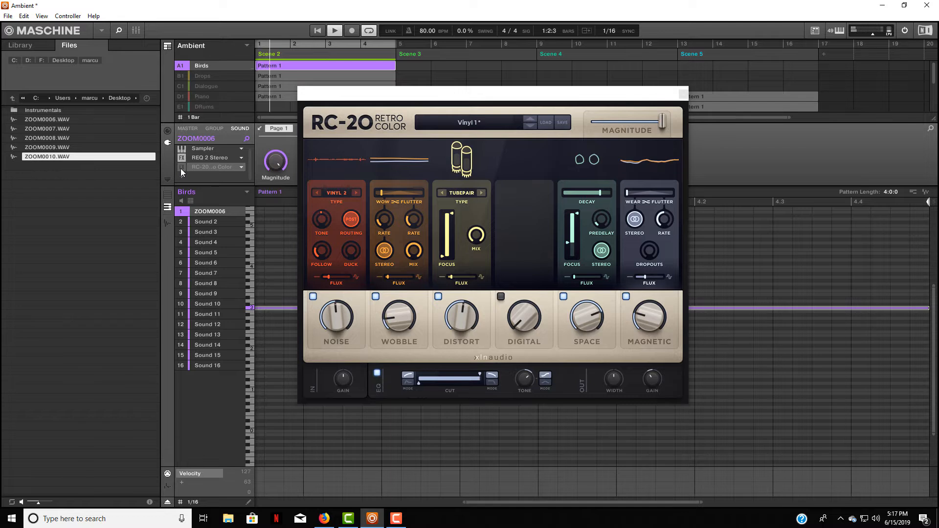
left_click(181, 168)
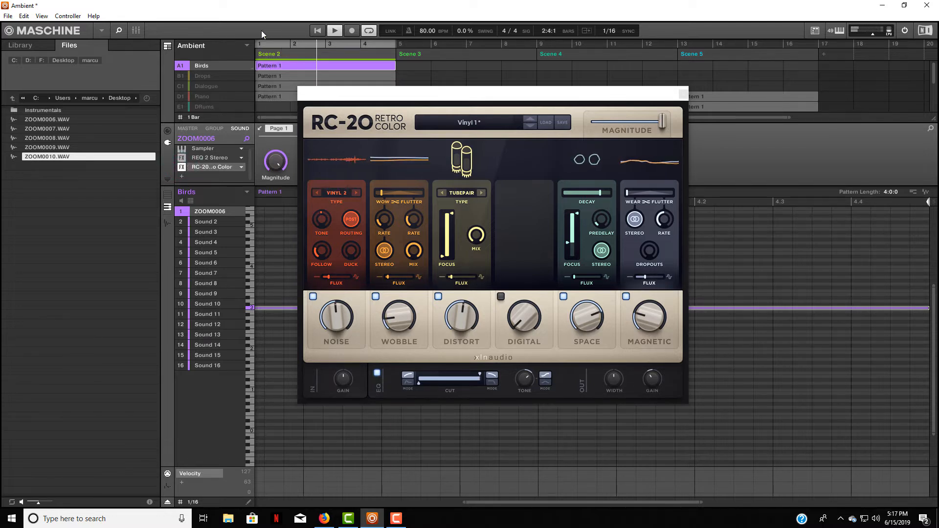
left_click(177, 97)
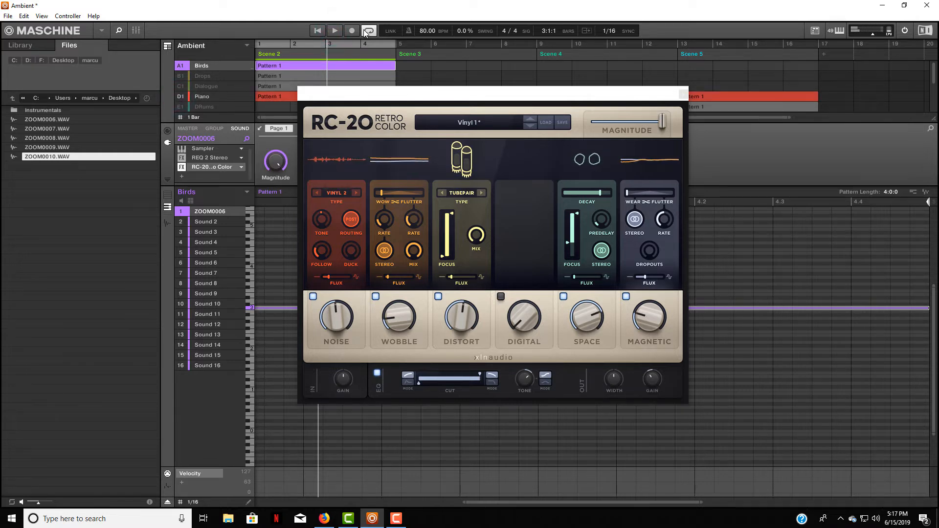
left_click(319, 31)
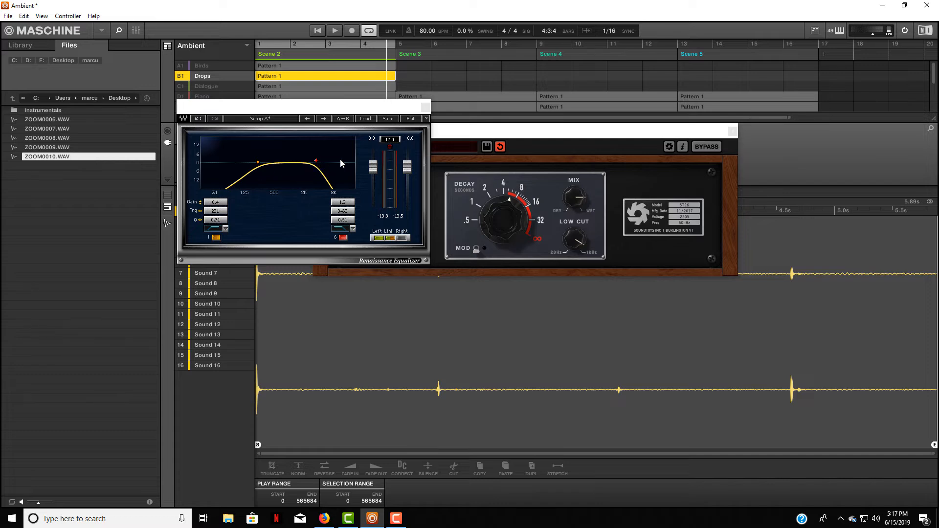
Close the EQ and take the Drops Little Plate reverb out of bypass, adjusting its decay.
left_click(425, 106)
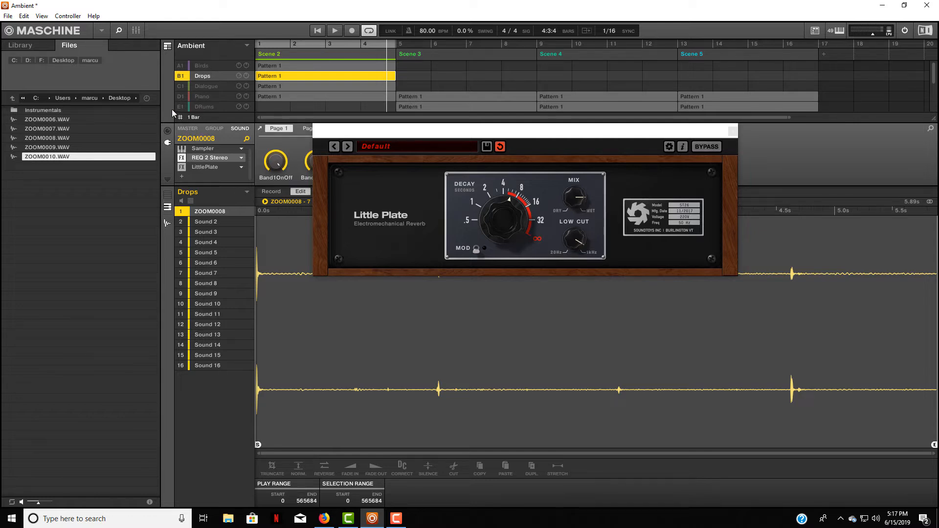
left_click(318, 31)
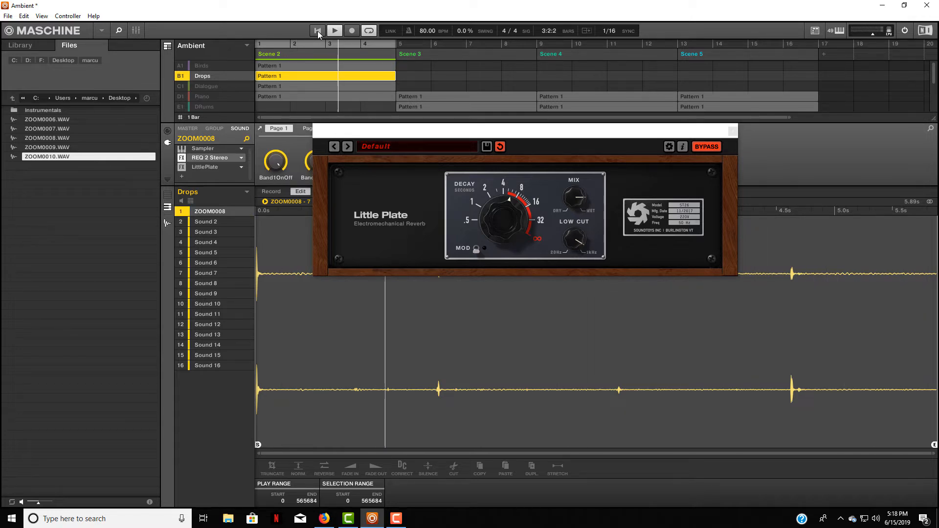
left_click(704, 146)
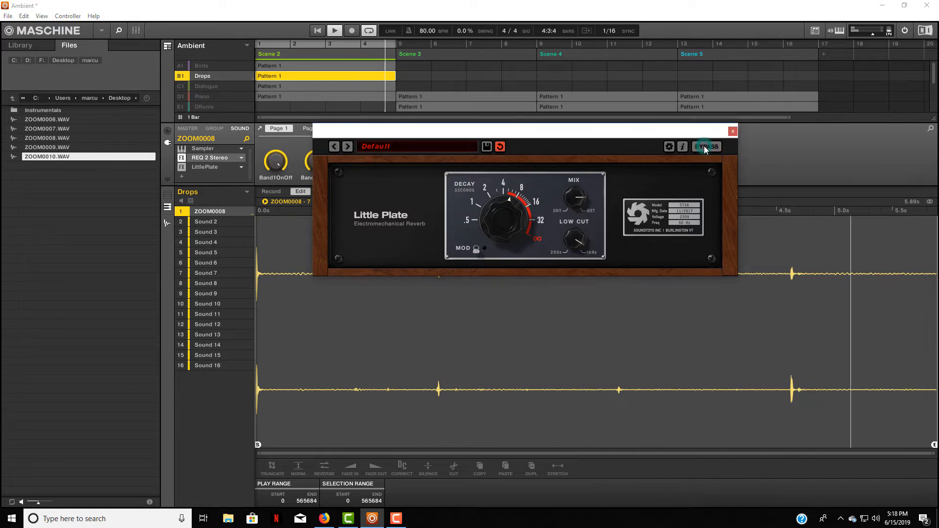
left_click(509, 216)
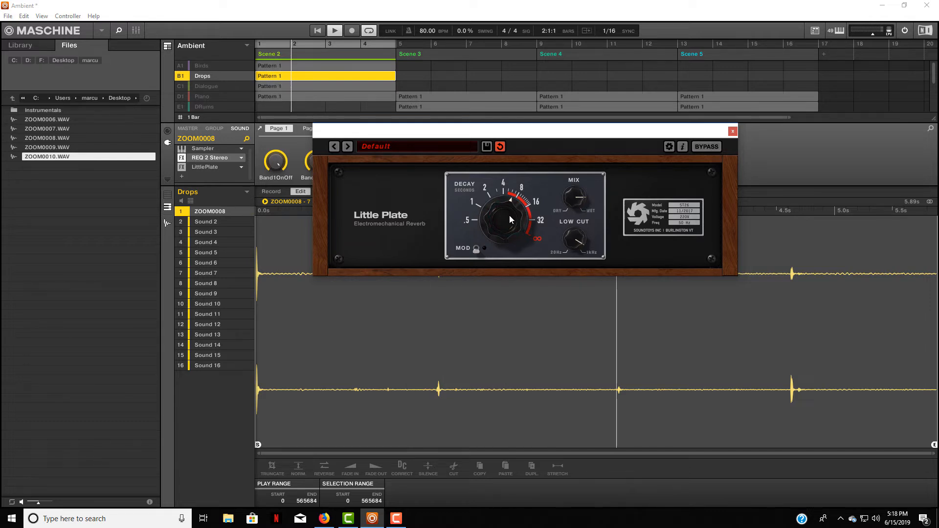
left_click(334, 31)
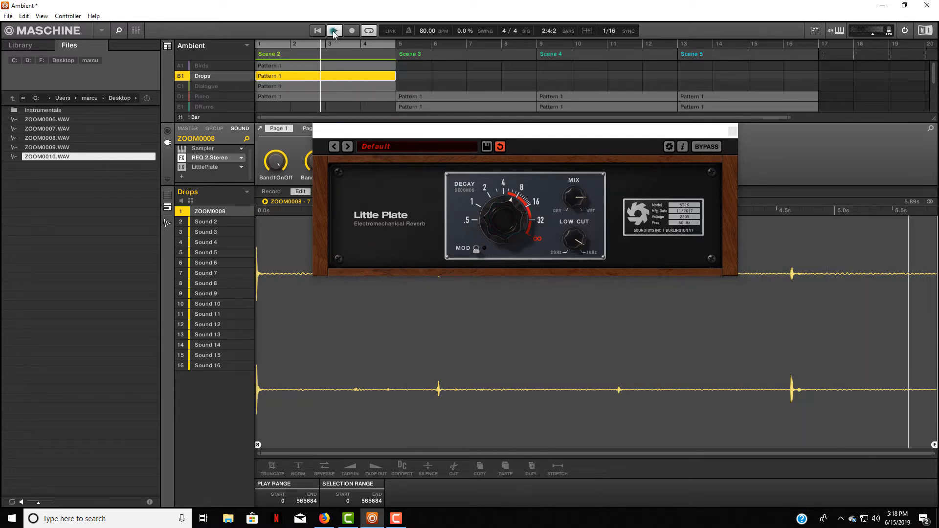
Unmute Birds and Piano, replay from the start, and close the Little Plate window.
left_click(181, 68)
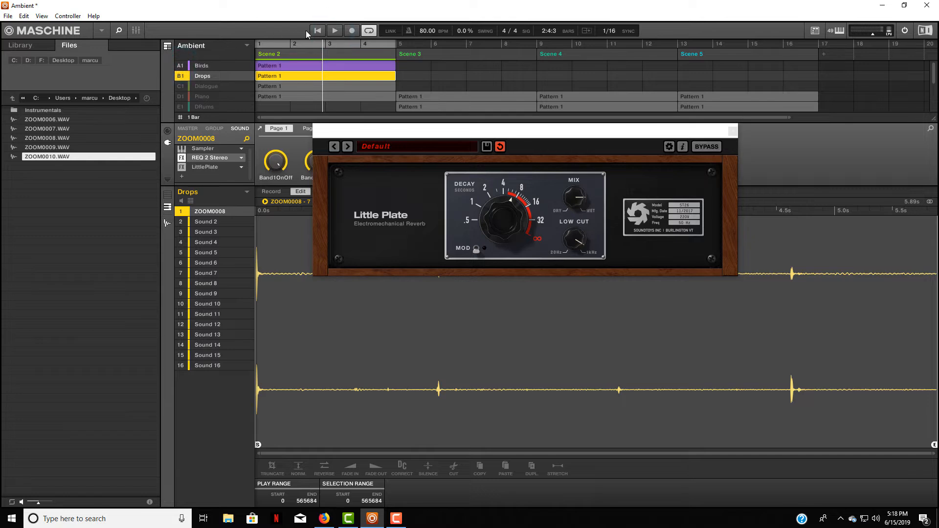
left_click(318, 32)
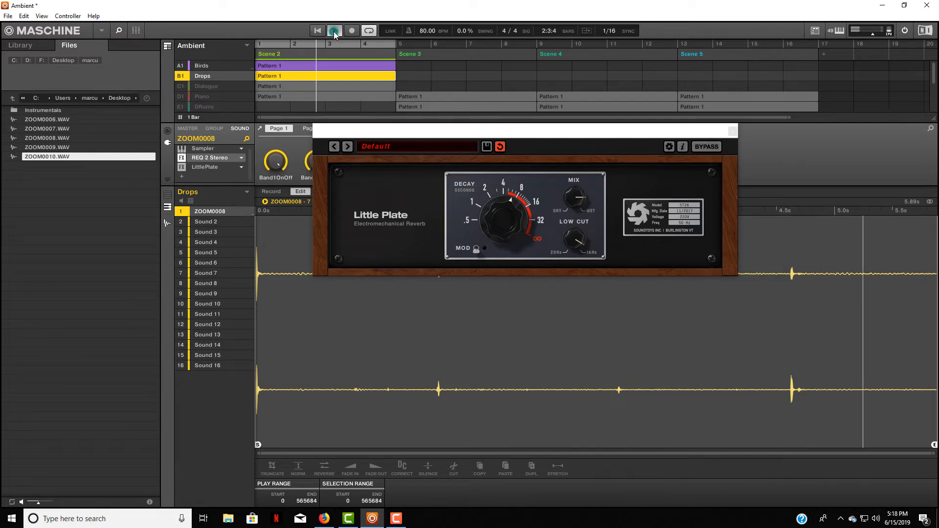
left_click(333, 31)
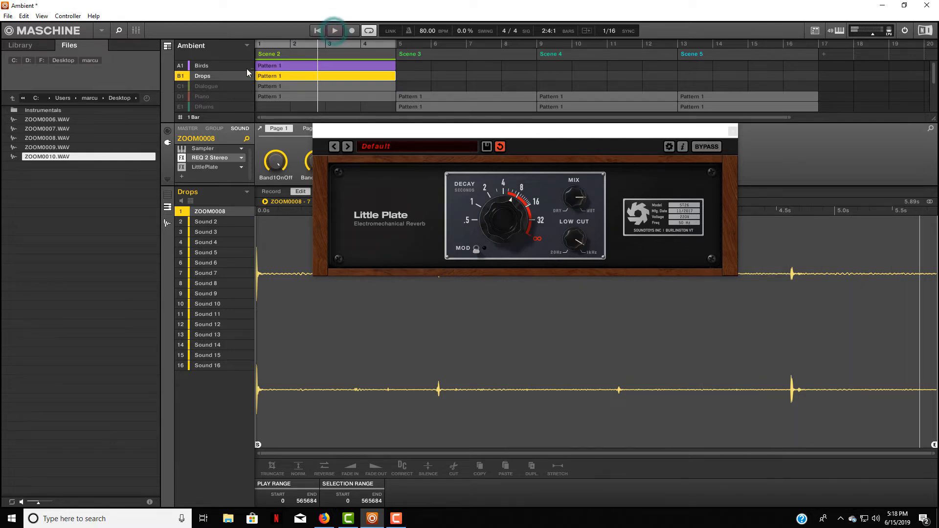
left_click(180, 96)
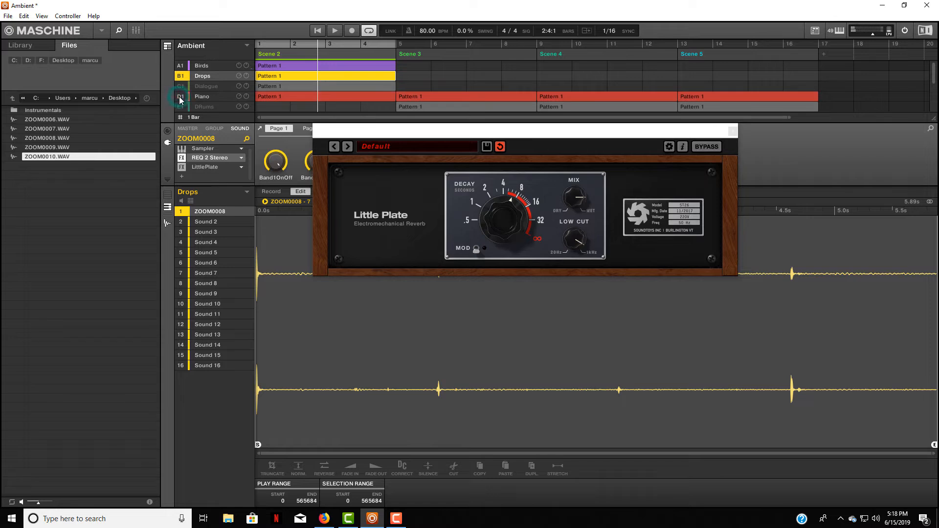
left_click(320, 30)
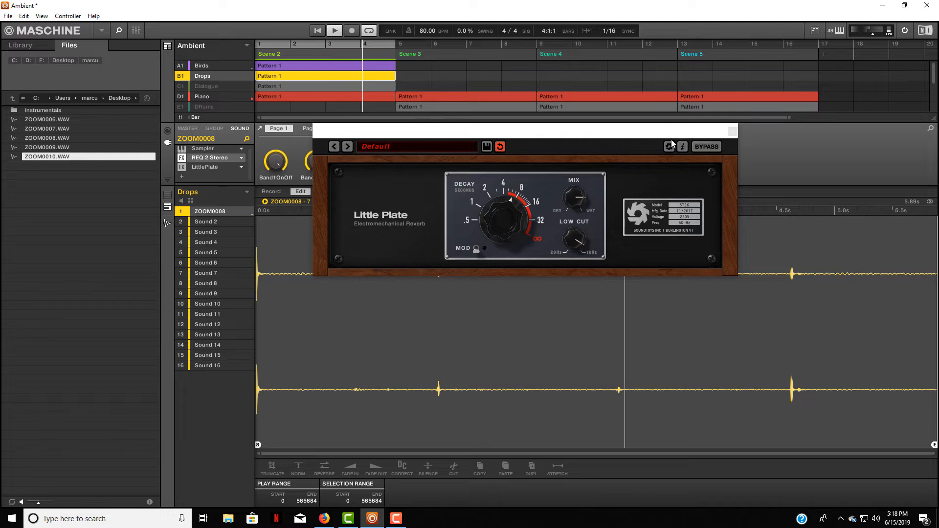
left_click(732, 132)
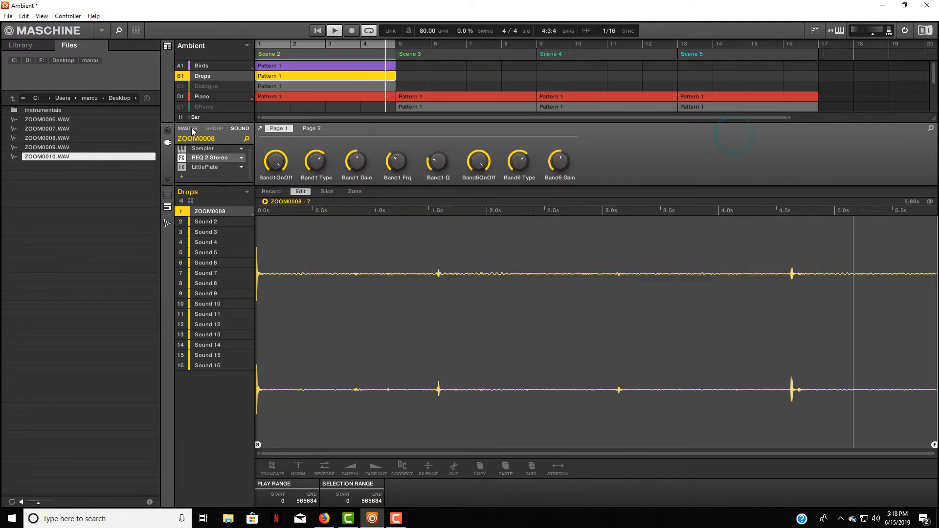
Show the Drops group level, check the B1 fader in the mixer, then return to arranging.
left_click(211, 128)
left_click(136, 30)
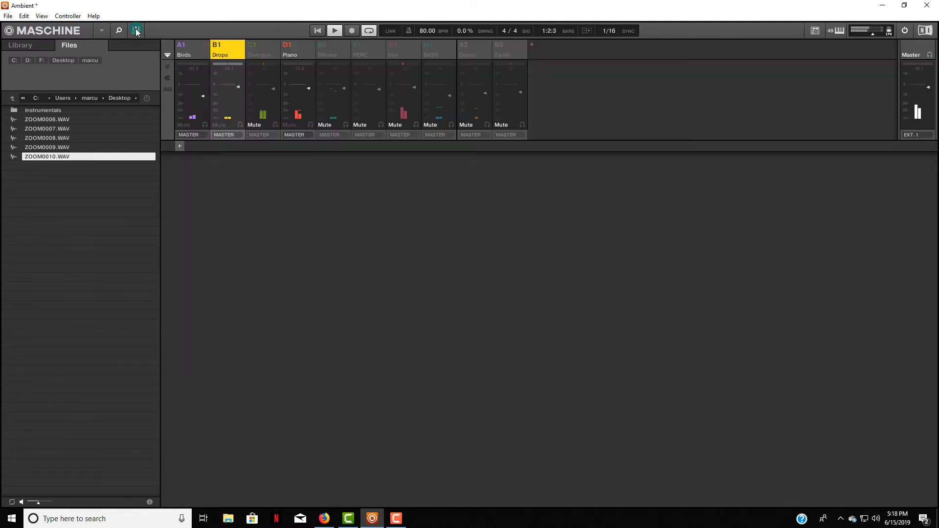
left_click(240, 86)
left_click(136, 32)
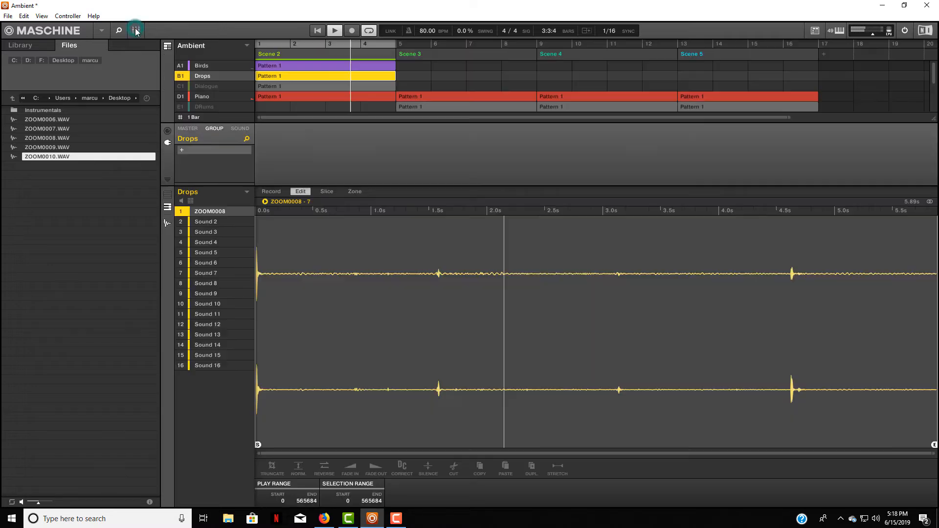
left_click(336, 32)
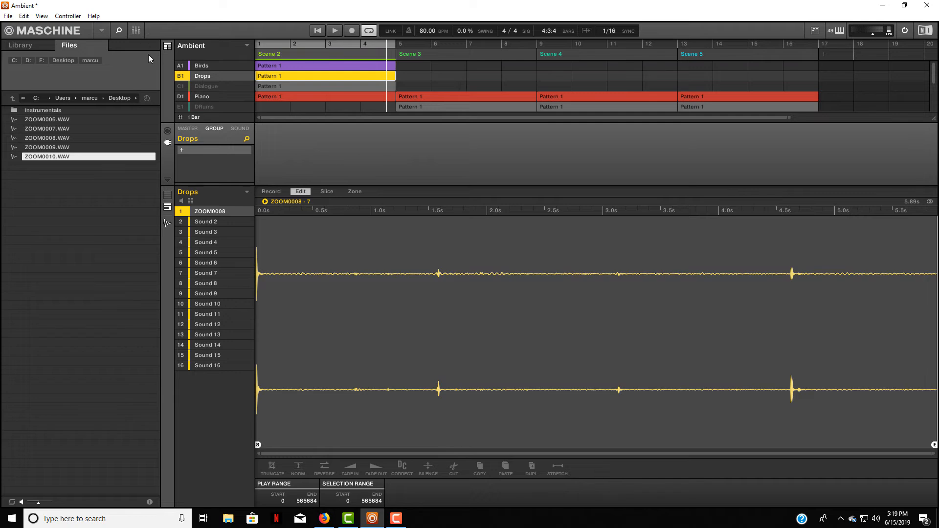
Unmute and solo the Dialogue group and show its sound's effect slots.
left_click(181, 86)
right_click(181, 86)
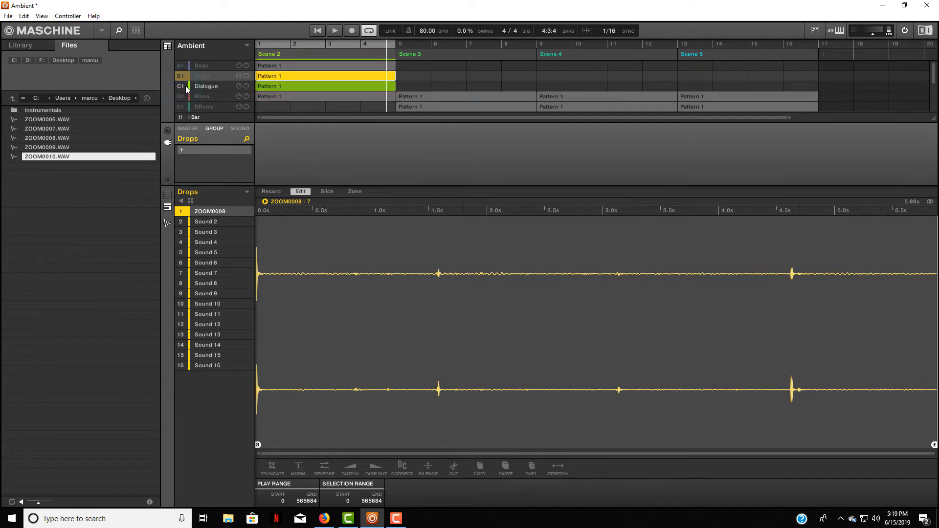
left_click(211, 84)
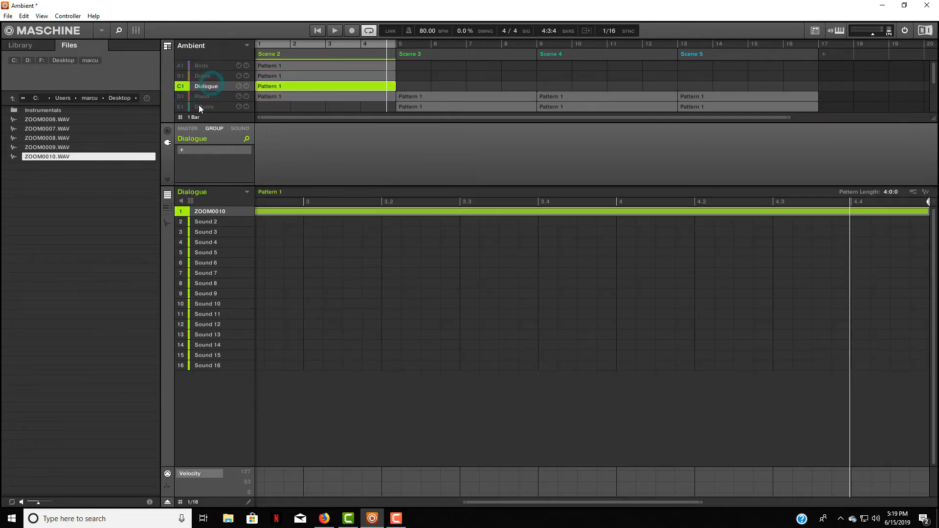
left_click(236, 129)
scroll(220, 155, "down", 1)
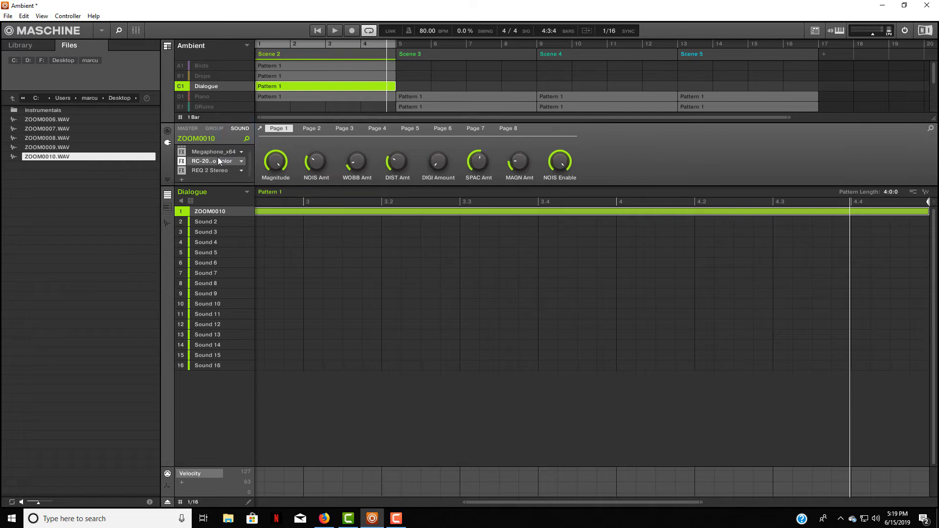
Bypass the Megaphone and RC-20 effects, stop playback, and show Megaphone's parameters.
left_click(182, 153)
left_click(318, 31)
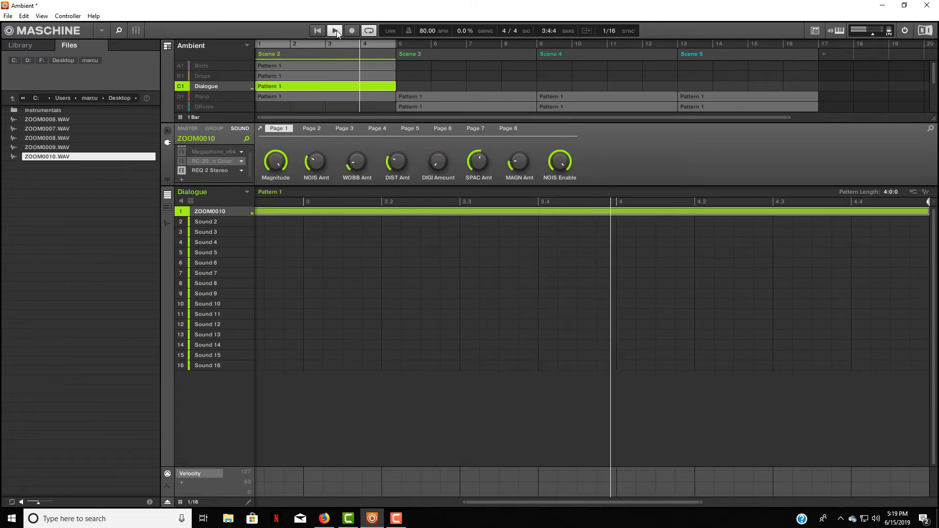
left_click(337, 30)
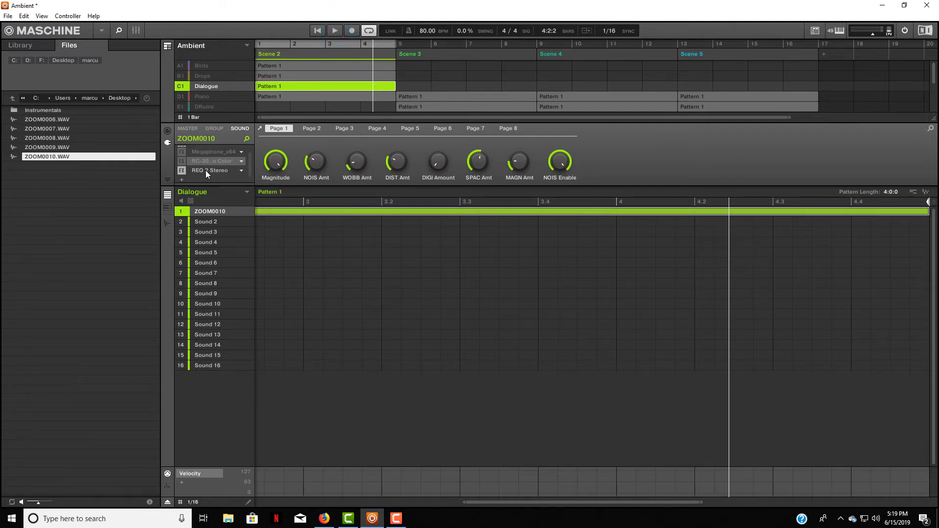
left_click(194, 152)
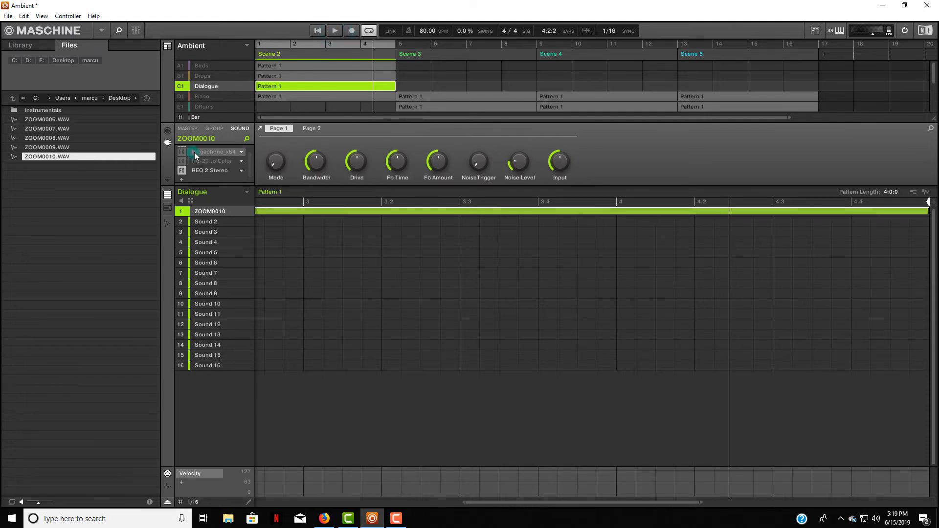
Open the Megaphone plugin window, re-enable it with power on, and audition it from bar 1.
left_click(199, 155)
left_click_drag(323, 149, 406, 136)
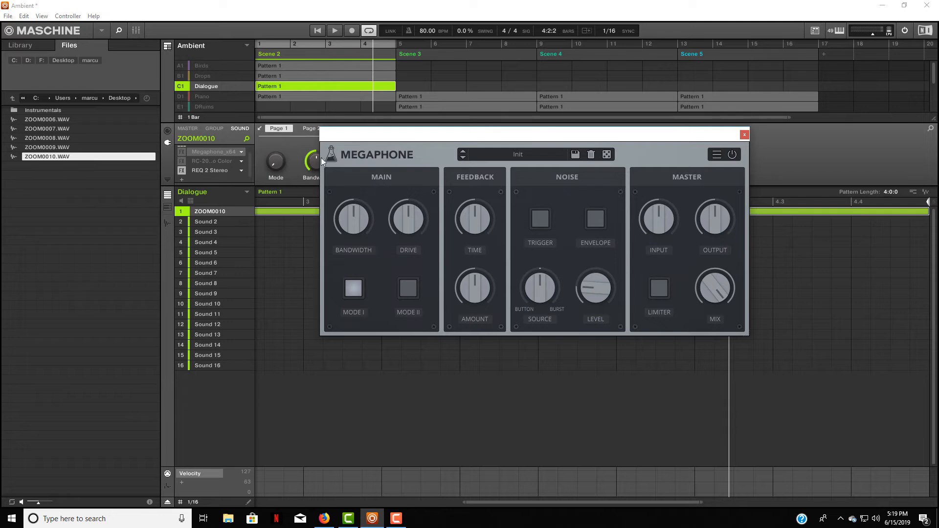
left_click(182, 152)
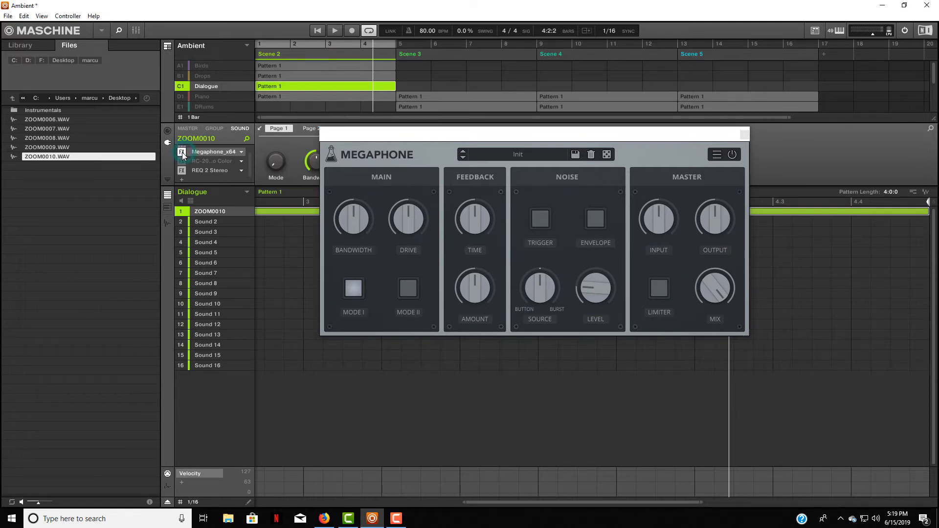
left_click(318, 30)
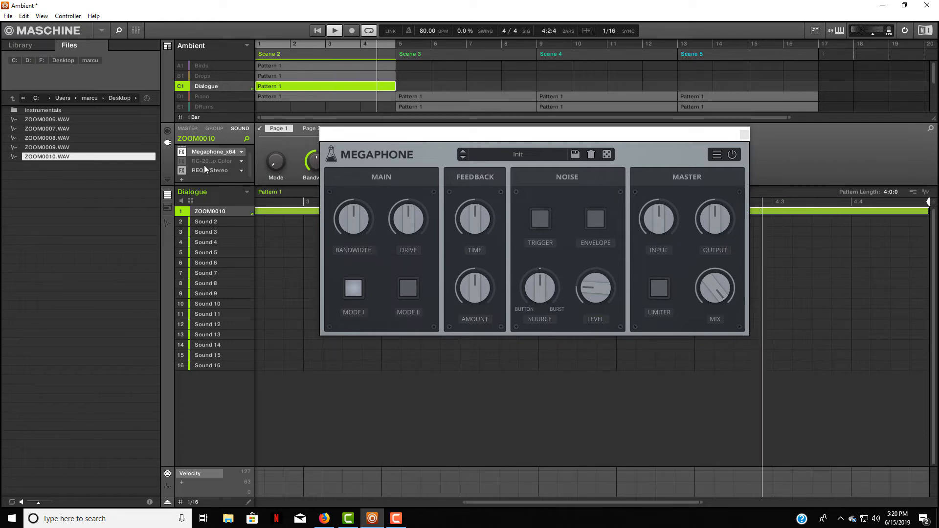
left_click(318, 31)
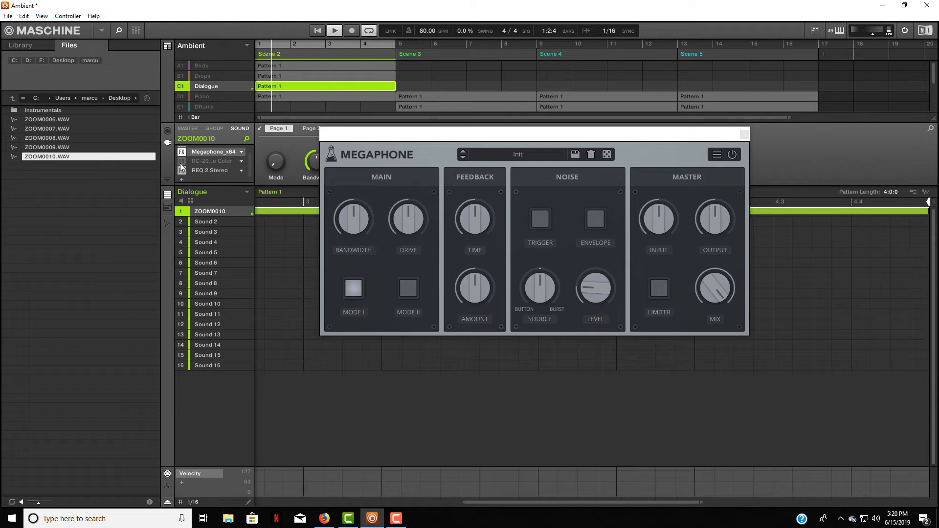
left_click(734, 155)
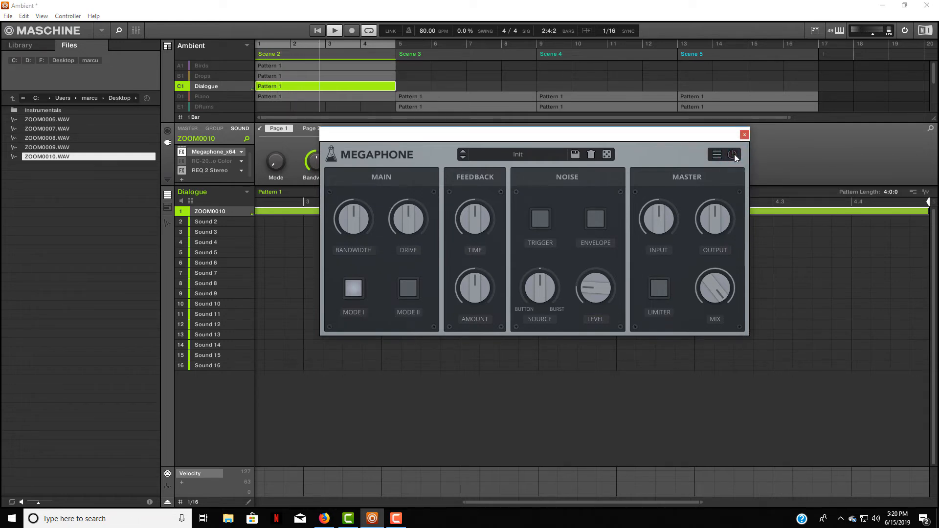
left_click(734, 155)
left_click(335, 32)
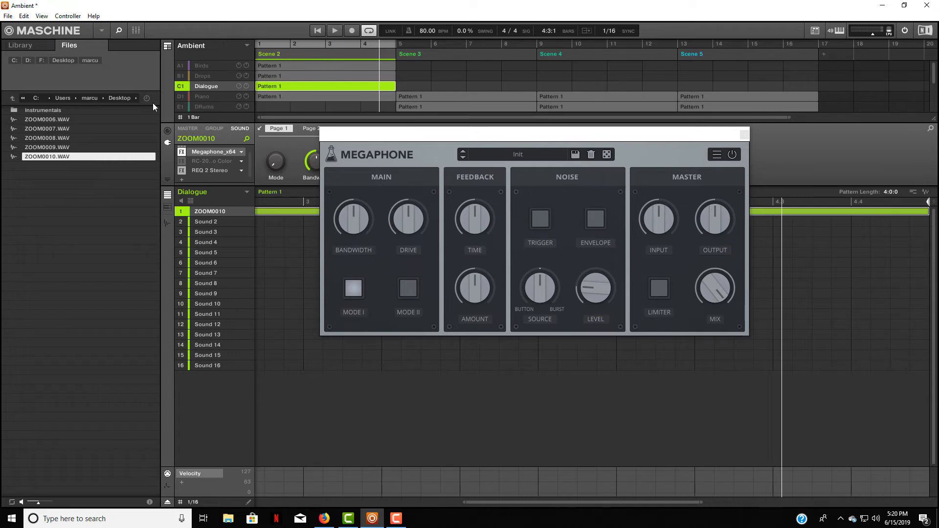
Open RC-20 for Dialogue, close Megaphone, enable RC-20 and lower its Space to 43 %.
left_click(209, 158)
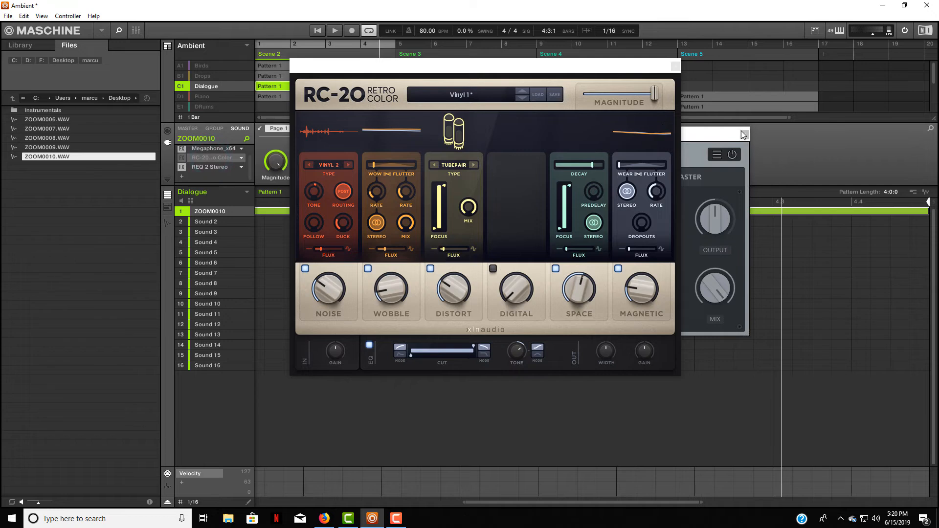
left_click(745, 134)
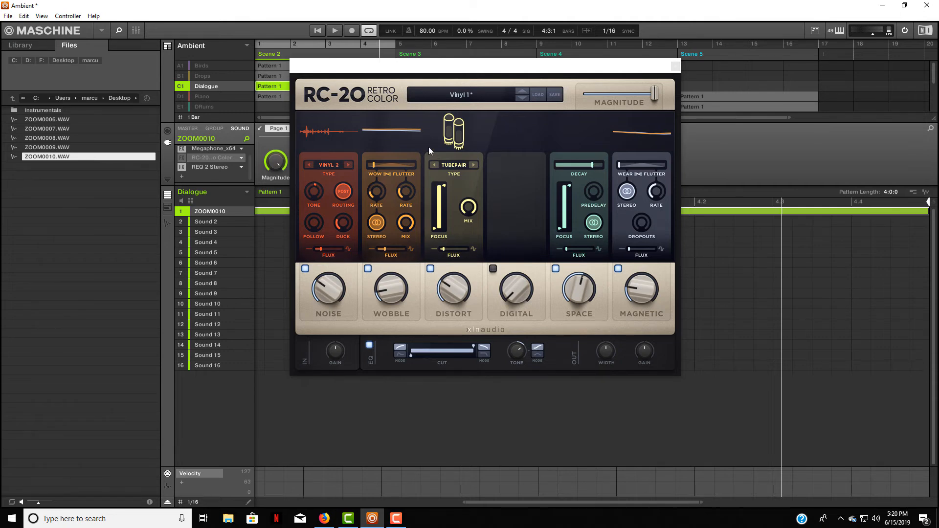
left_click(183, 159)
left_click(318, 31)
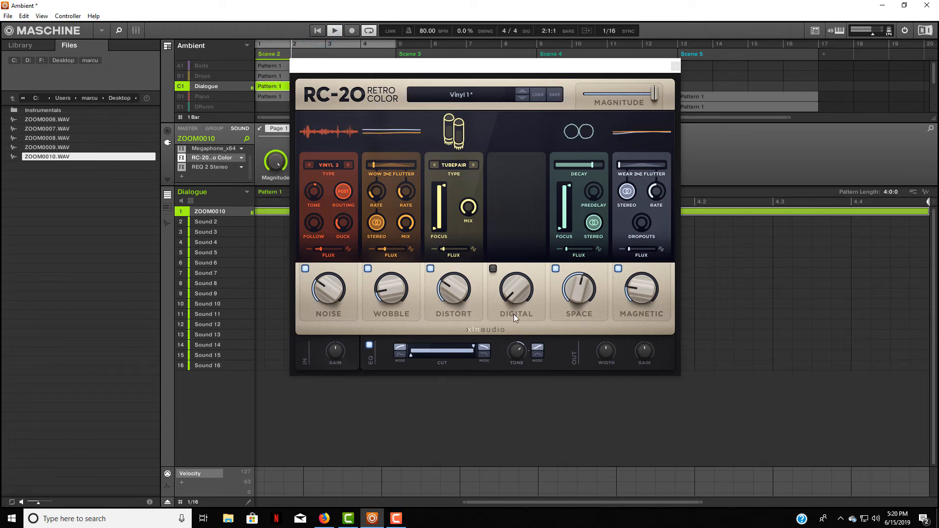
left_click_drag(567, 298, 580, 306)
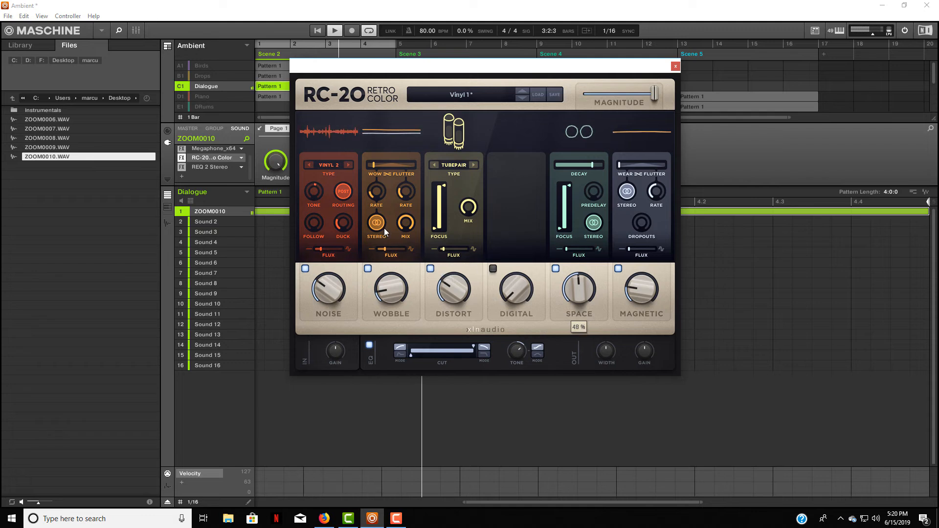
left_click_drag(587, 283, 600, 313)
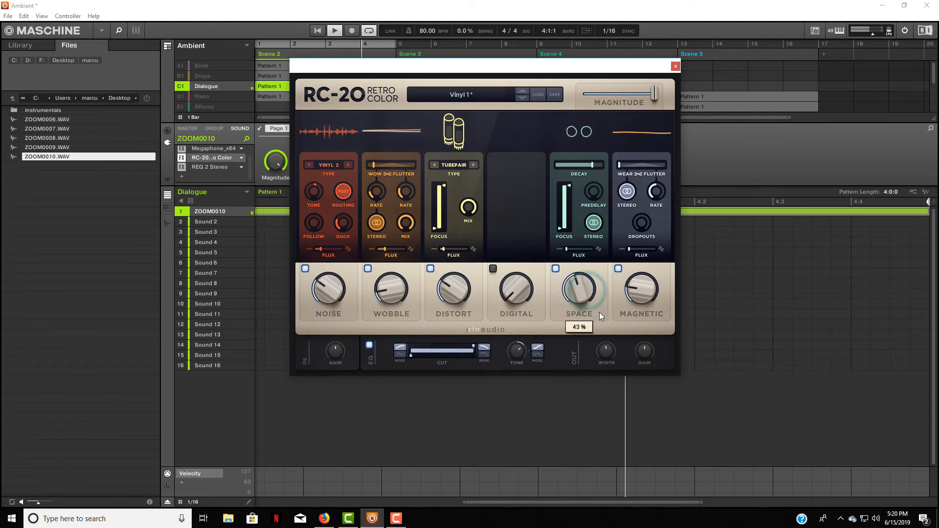
Compare RC-20 bypassed, keep it on, set output gain to -3.1 dB, and close it.
left_click(181, 159)
left_click(181, 159)
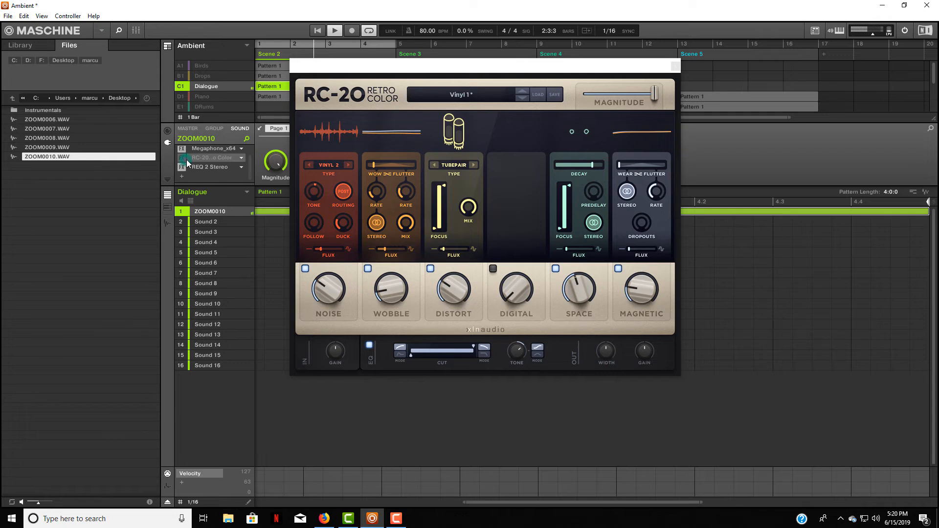
left_click(186, 160)
left_click(642, 351)
left_click_drag(643, 352, 640, 371)
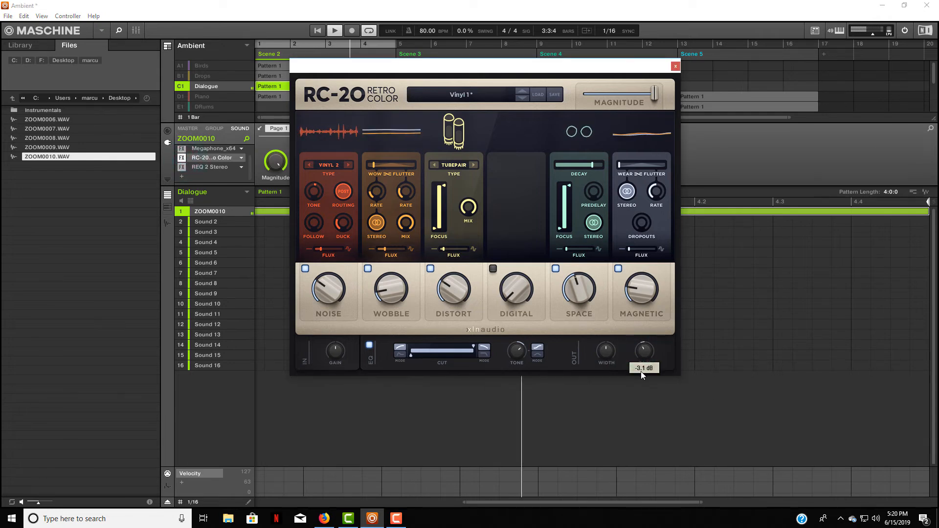
left_click(675, 67)
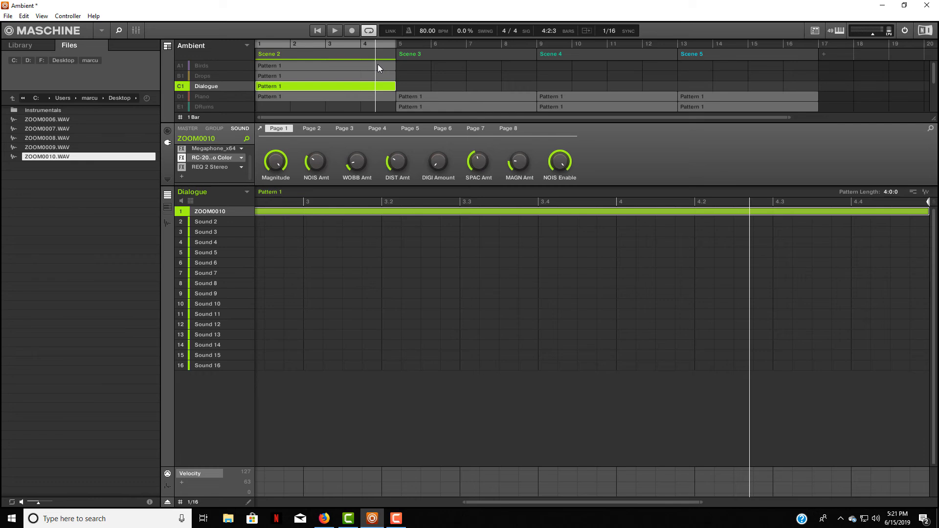
Release the Piano solo, start playback, and unmute the DRums group.
left_click(181, 98)
left_click(181, 98)
key("space")
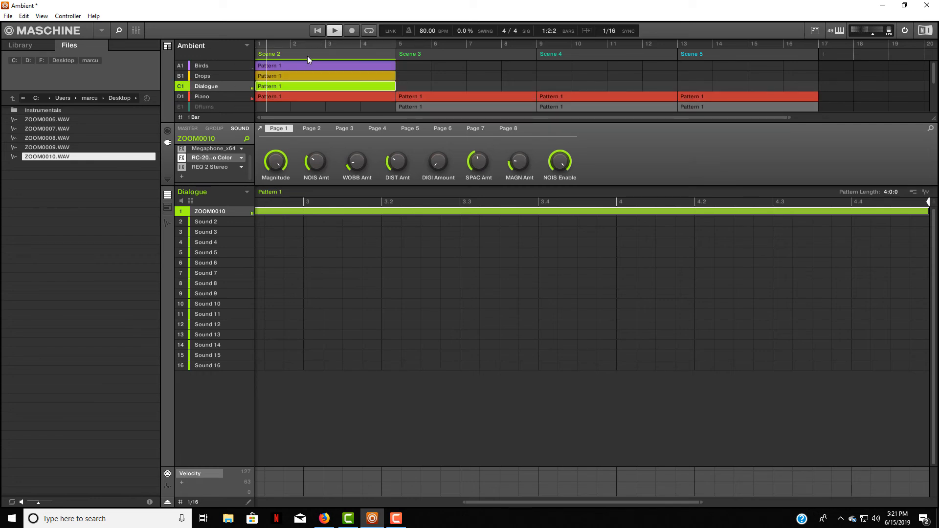
left_click(179, 107)
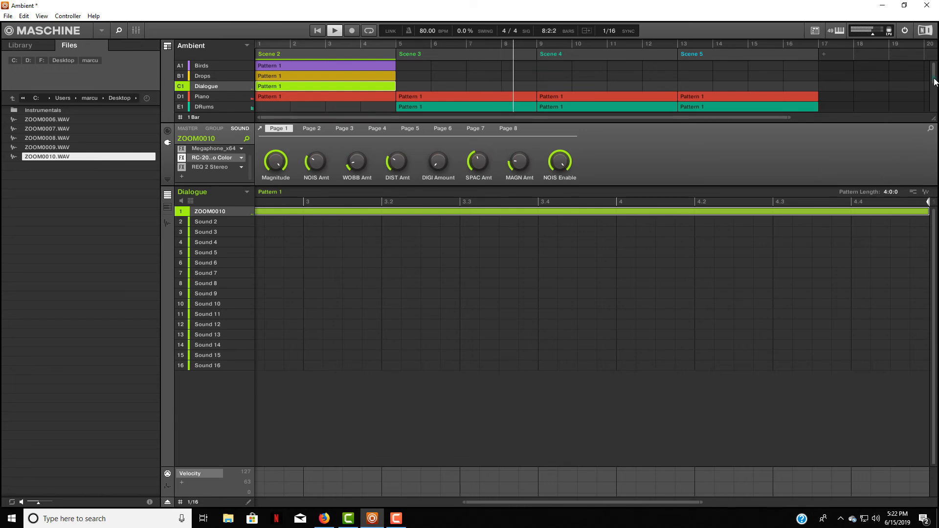
Scroll the arranger down to show the PERC, Vox, BASS and Drone groups during playback.
left_click_drag(932, 76, 933, 100)
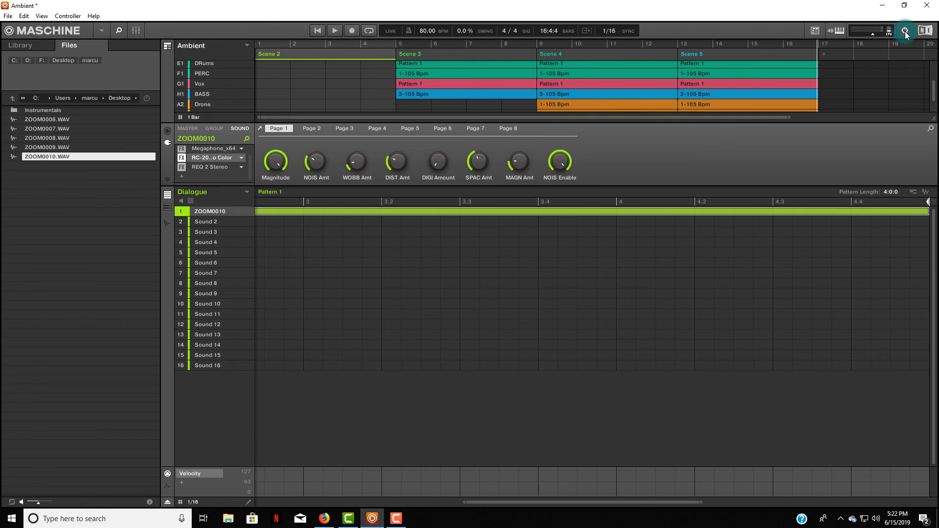
Briefly mute and unmute Drone, then mute DRums and restart the song from bar 1.
left_click(318, 32)
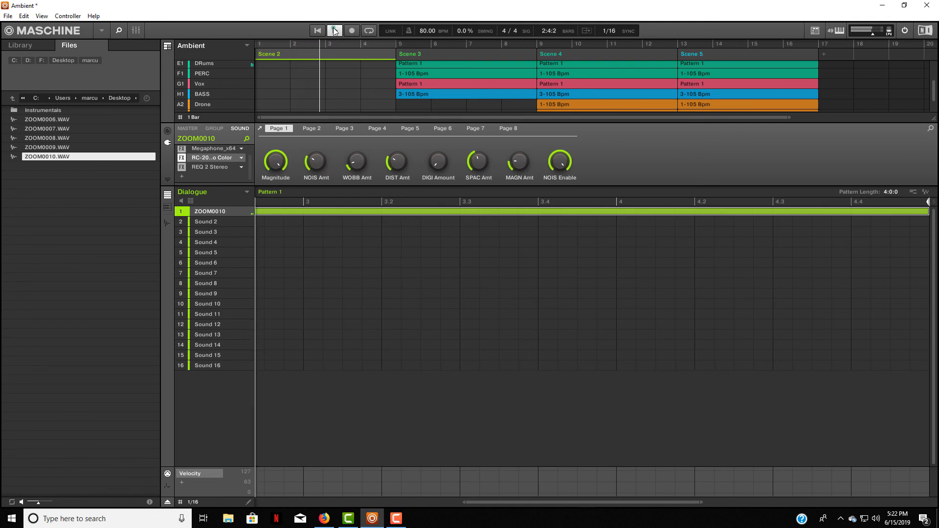
left_click(180, 104)
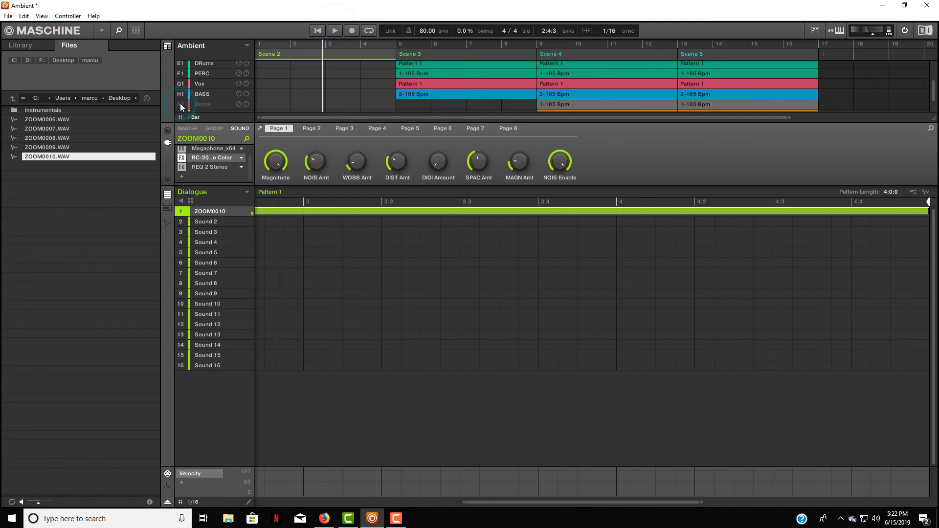
left_click(180, 103)
scroll(181, 75, "up", 1)
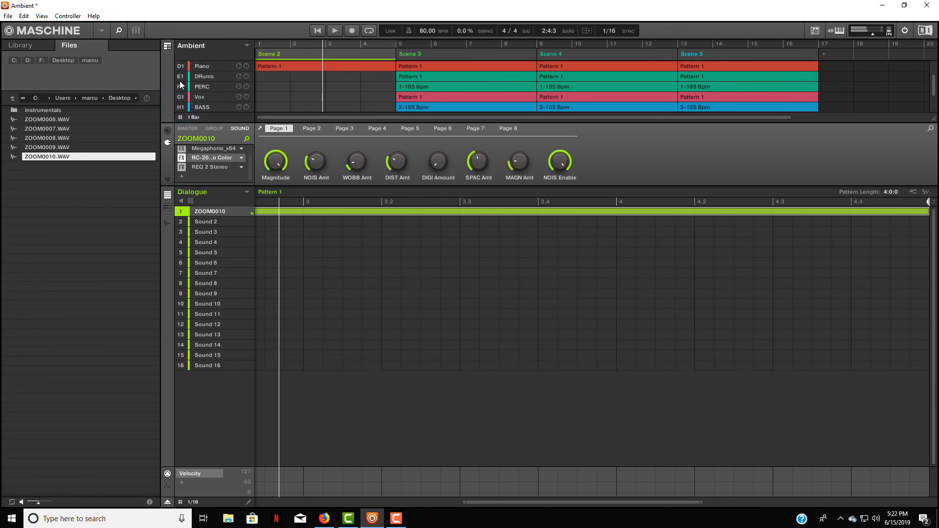
left_click(180, 76)
left_click(328, 33)
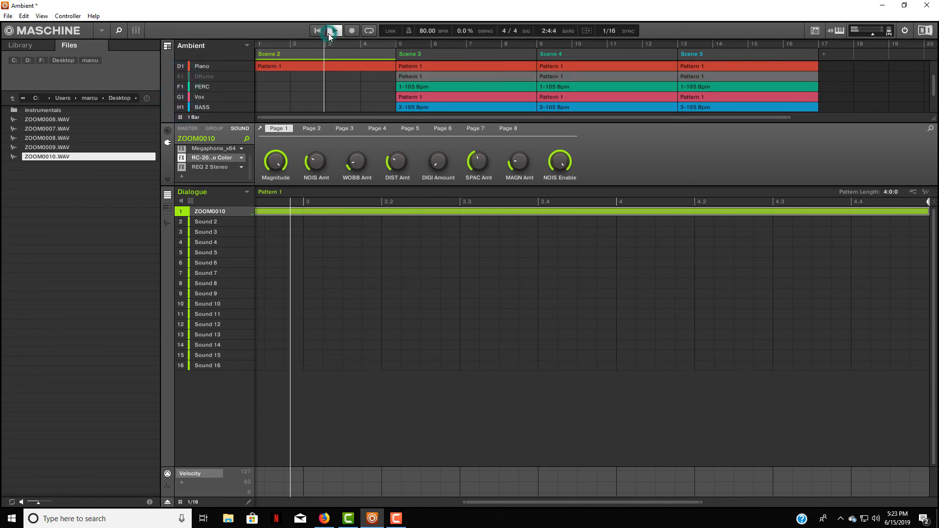
left_click(319, 31)
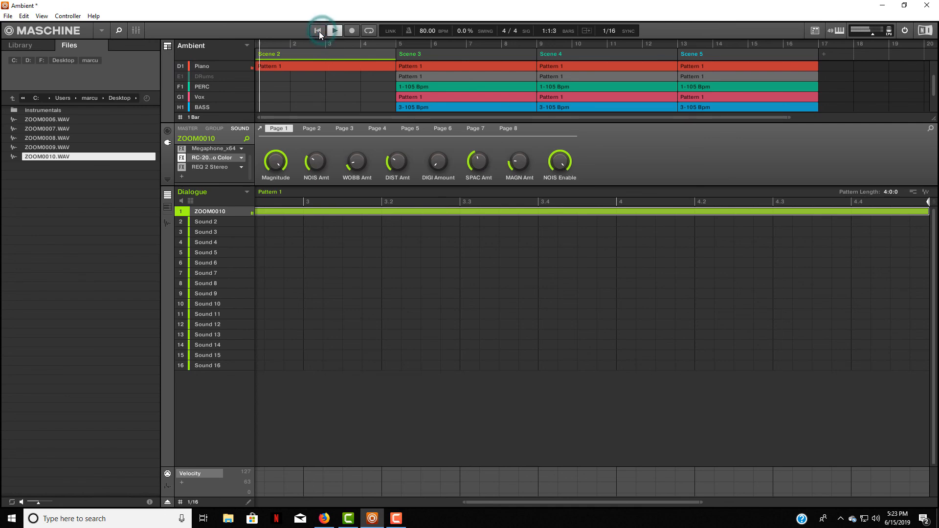